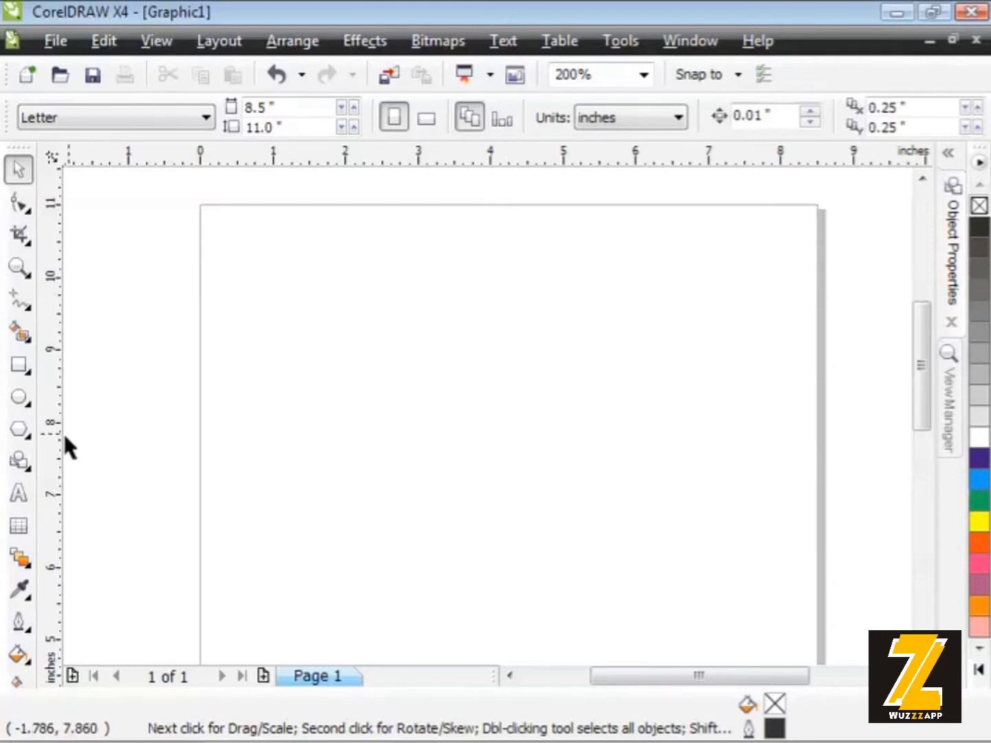
# Step: Draw three parallelograms side by side across the upper page, about 2.26 × 1.93, 1.52 × 1.44 and 1.71 × 1.86 inches
pyautogui.click(19, 461)
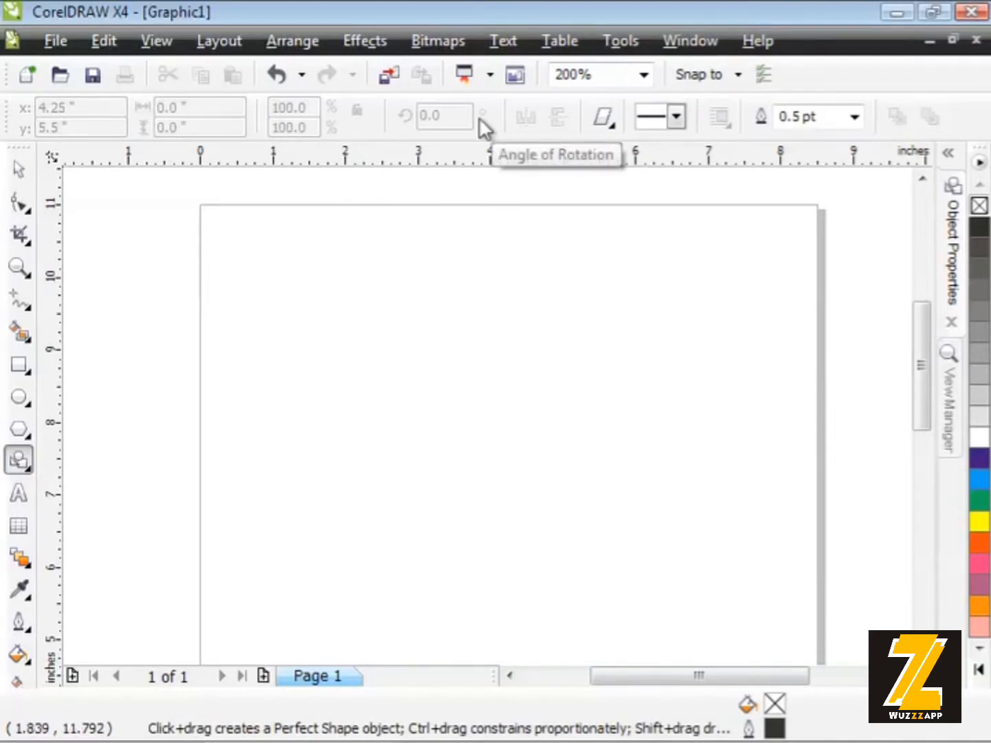
pyautogui.click(603, 118)
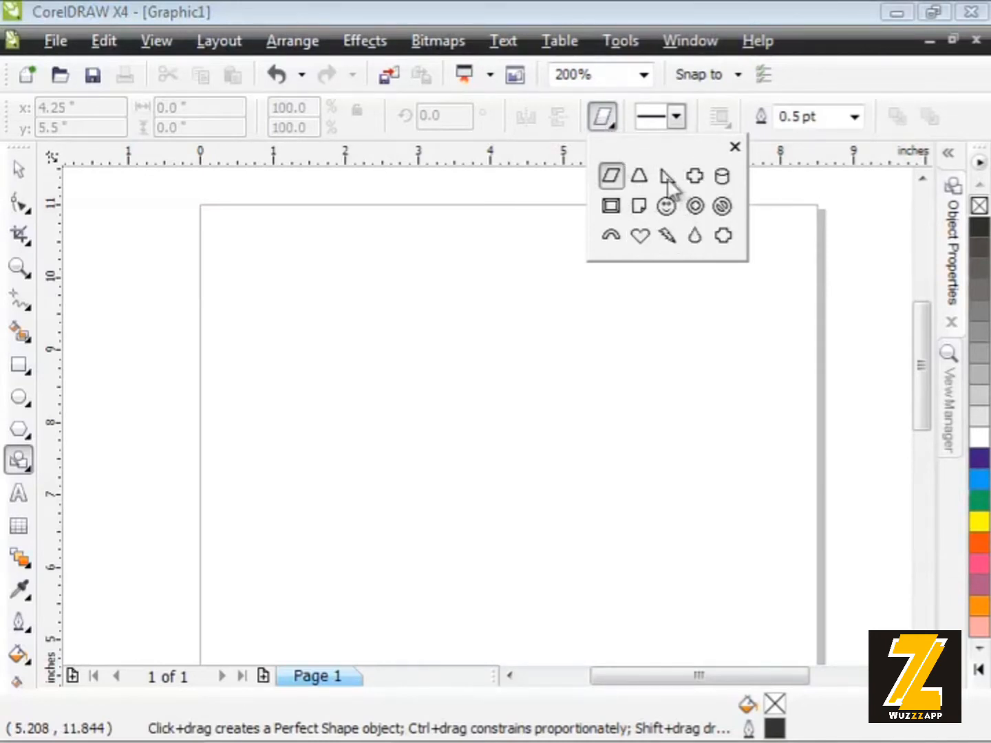
pyautogui.click(612, 177)
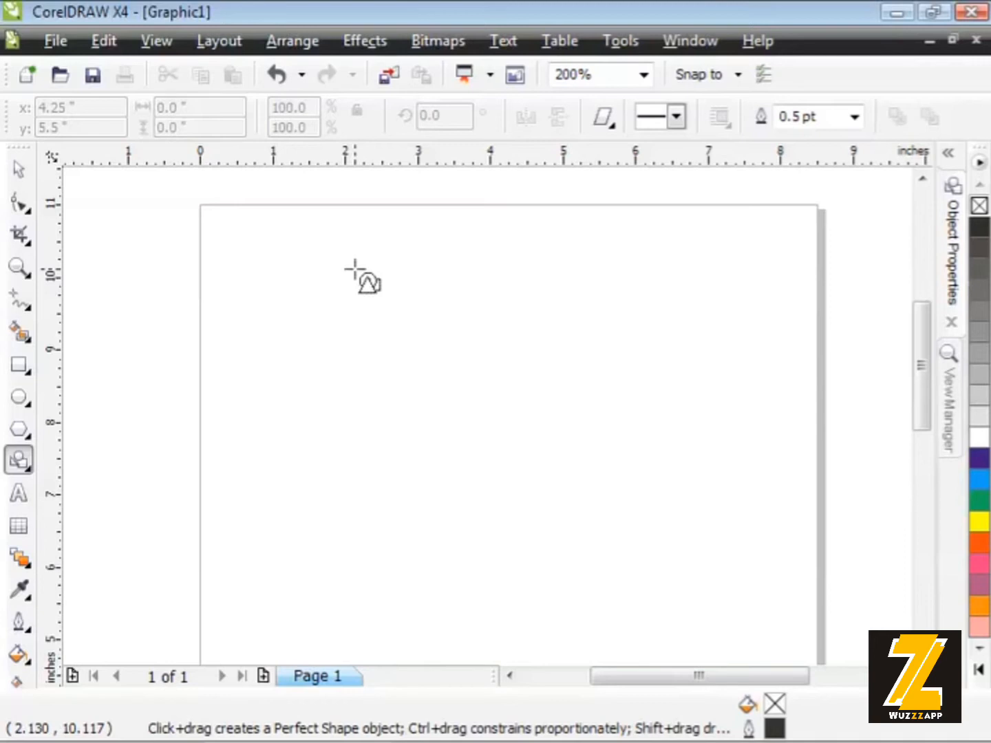
pyautogui.moveTo(242, 230); pyautogui.dragTo(405, 373)
pyautogui.click(456, 238)
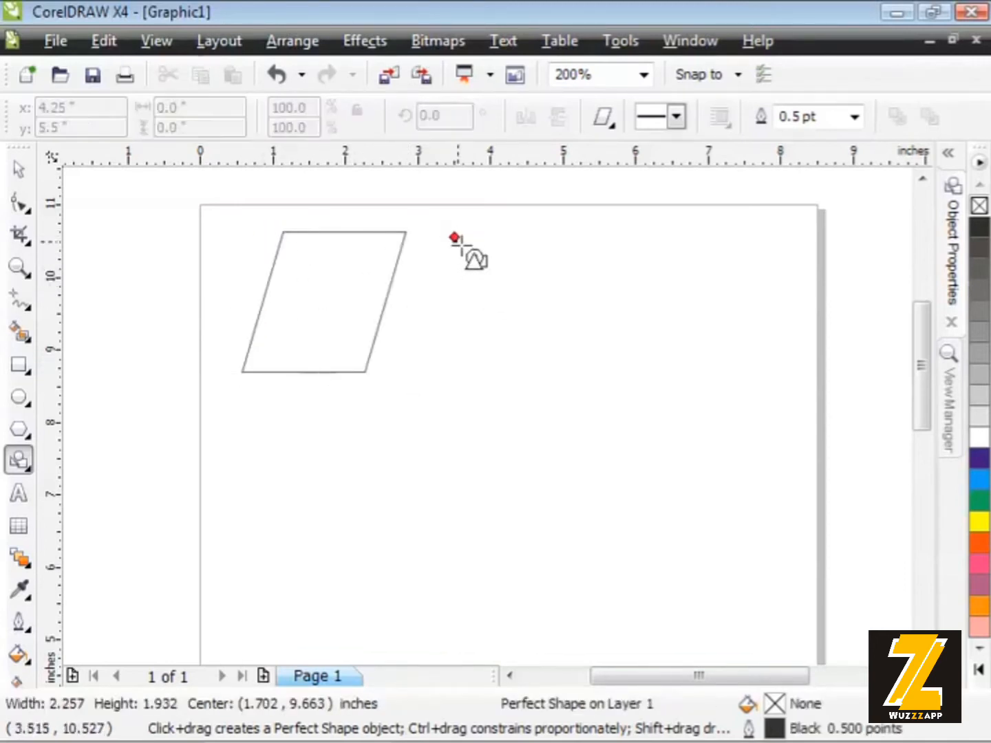
pyautogui.moveTo(456, 240); pyautogui.dragTo(566, 346)
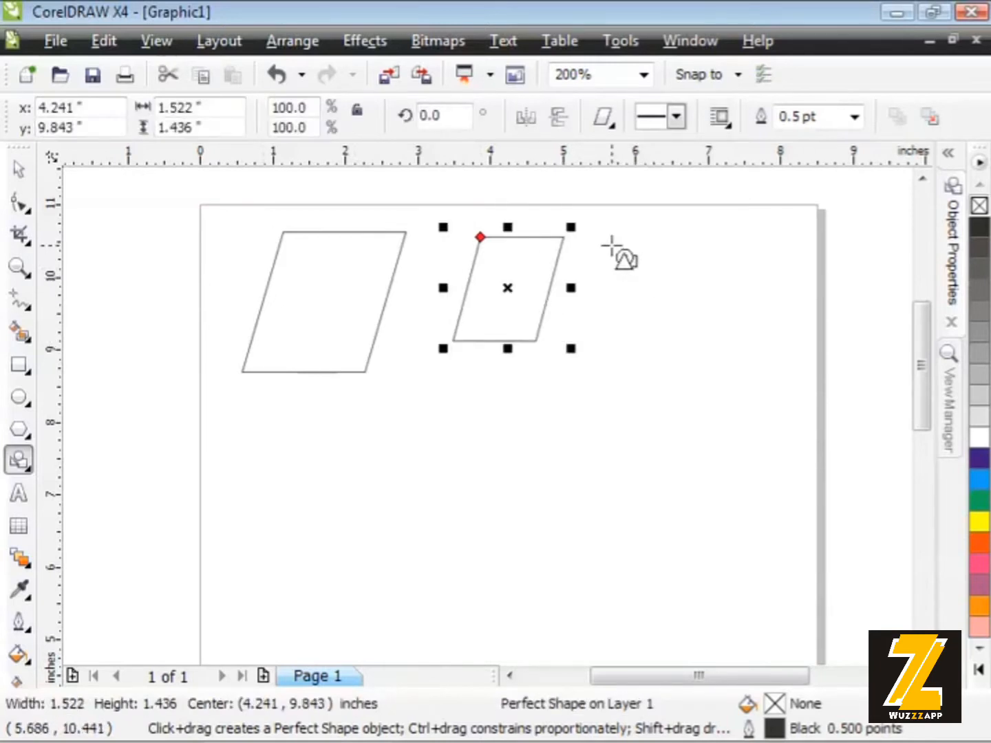
pyautogui.moveTo(603, 237); pyautogui.dragTo(736, 381)
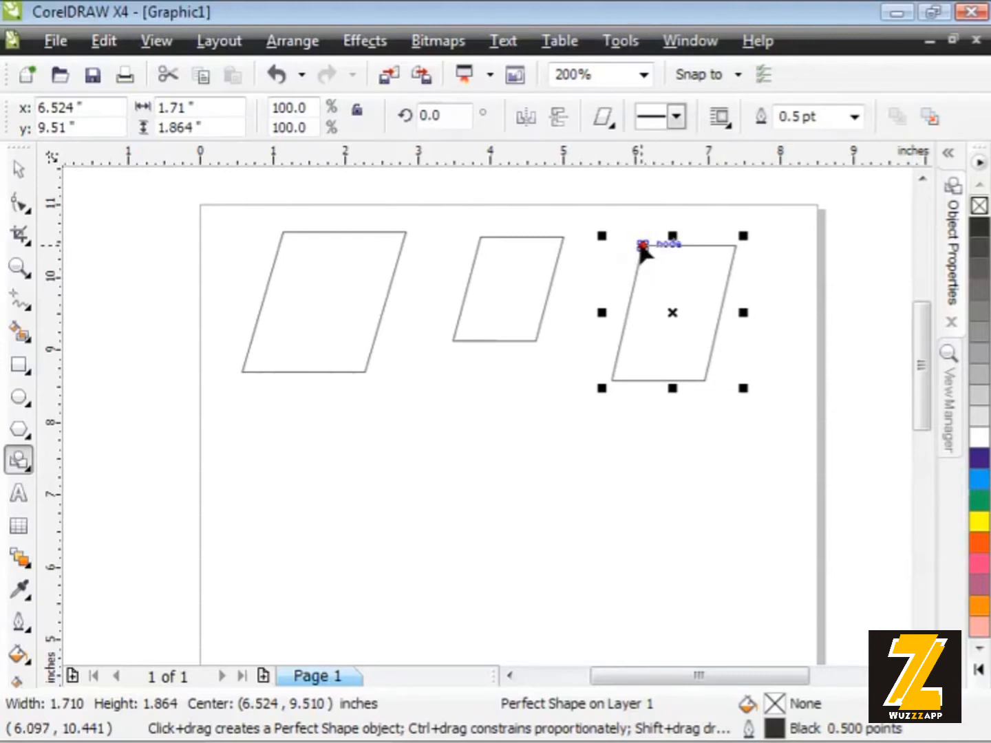
# Step: Increase the third parallelogram's slant, and draw a fourth, more strongly slanted one about 2.87 × 1.74 inches below the row
pyautogui.moveTo(644, 245)
pyautogui.mouseDown()
pyautogui.moveTo(655, 245)
pyautogui.moveTo(613, 247)
pyautogui.moveTo(678, 246)
pyautogui.moveTo(655, 246)
pyautogui.mouseUp()
pyautogui.moveTo(292, 424); pyautogui.dragTo(501, 550)
pyautogui.moveTo(343, 426); pyautogui.dragTo(380, 424)
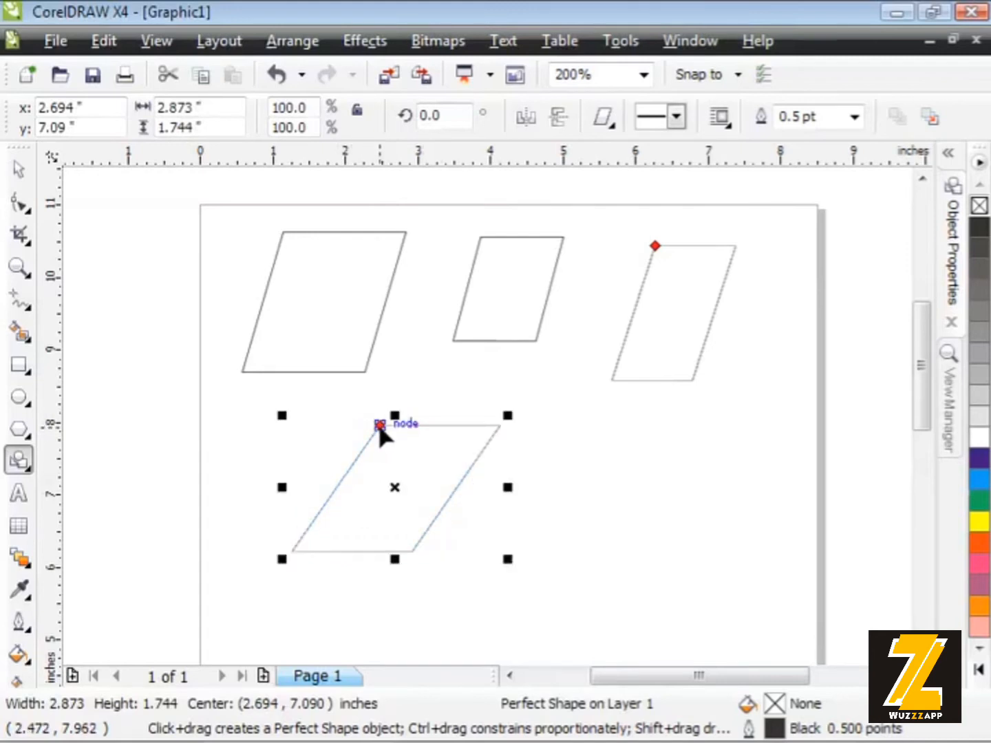
# Step: Delete all the parallelograms from the page
pyautogui.hotkey('ctrl', 'a')
pyautogui.press('Delete')
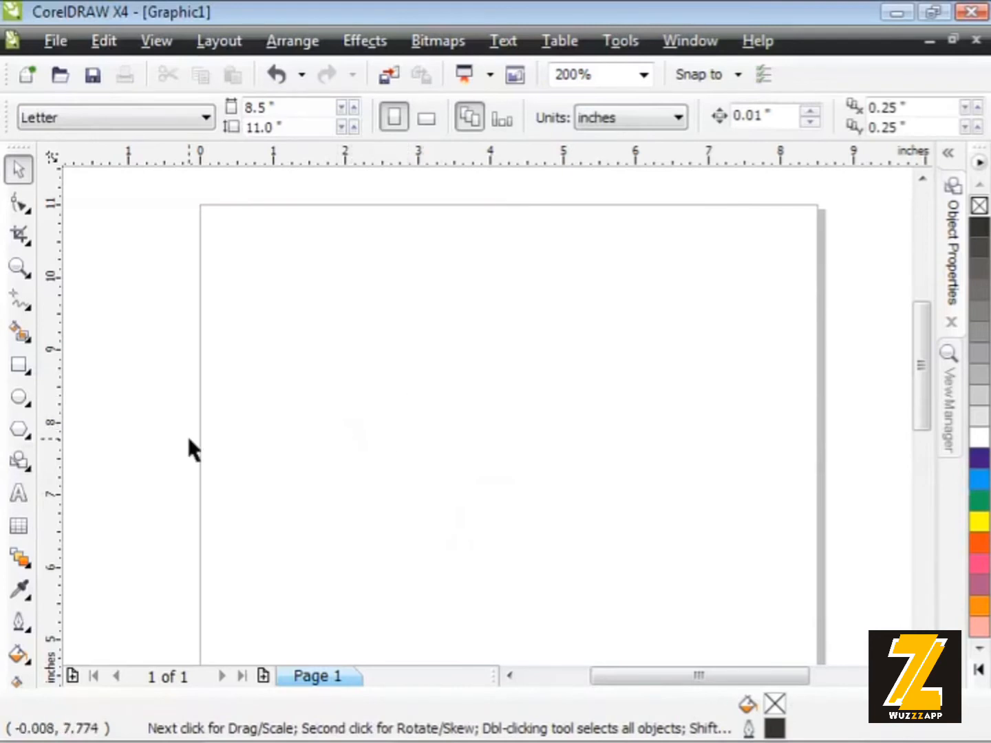
# Step: Draw five lightning bolt perfect shapes on the upper page, ranging from about 1.68 × 2.39 to 0.96 × 1.42 inches
pyautogui.click(19, 460)
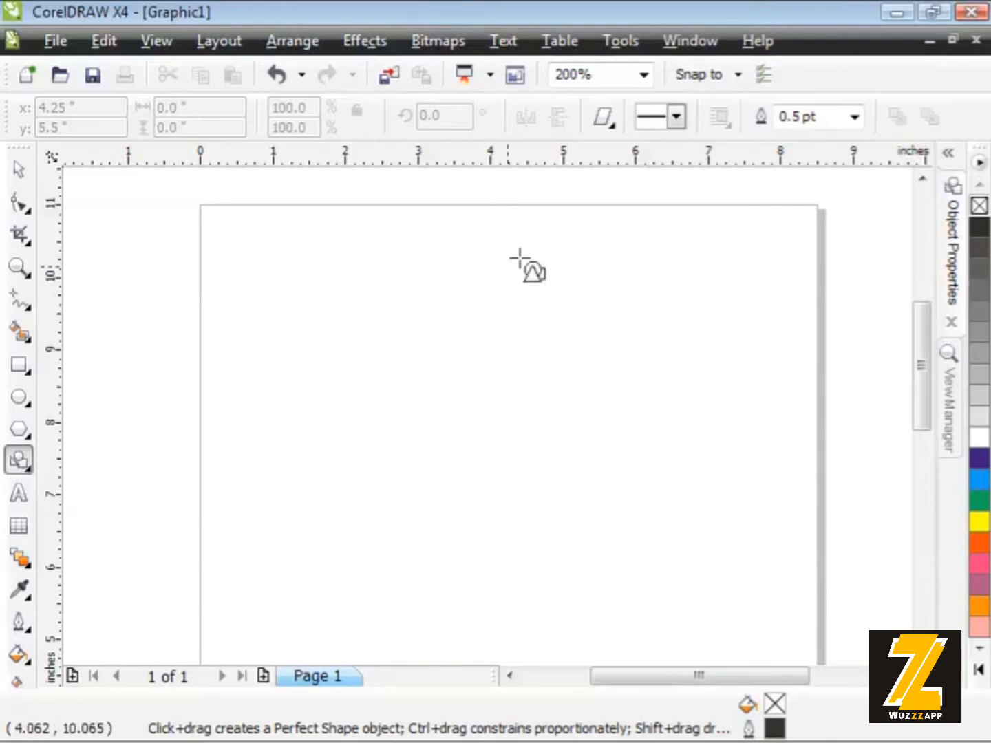
pyautogui.click(609, 124)
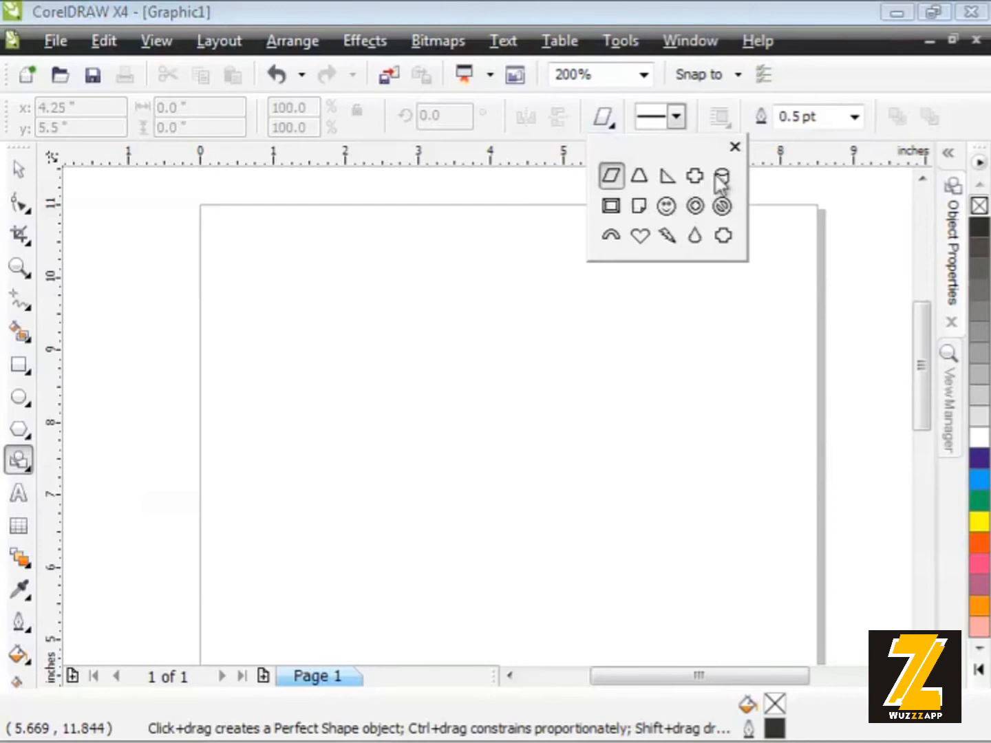
pyautogui.click(665, 234)
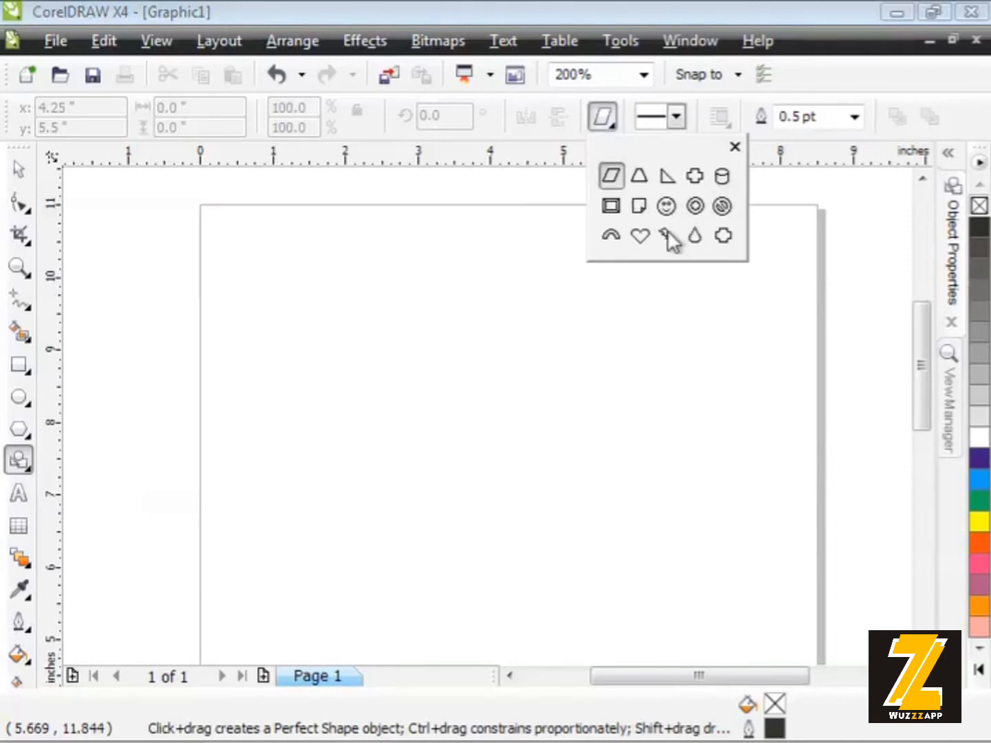
pyautogui.moveTo(234, 241); pyautogui.dragTo(355, 415)
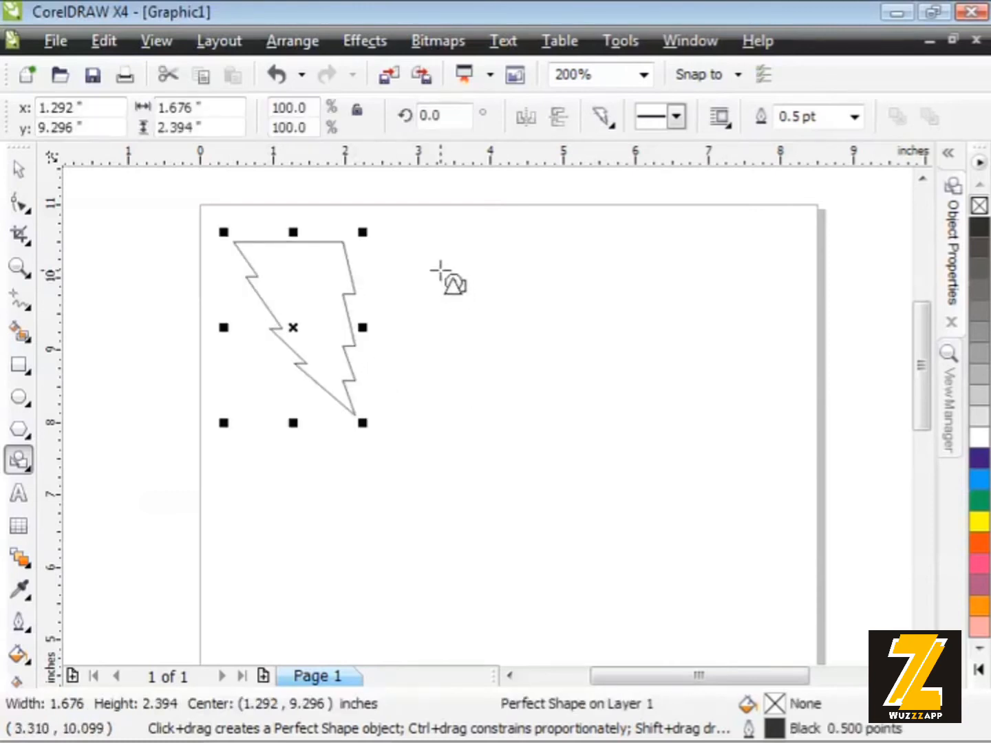
pyautogui.moveTo(442, 270); pyautogui.dragTo(574, 393)
pyautogui.moveTo(641, 250); pyautogui.dragTo(739, 368)
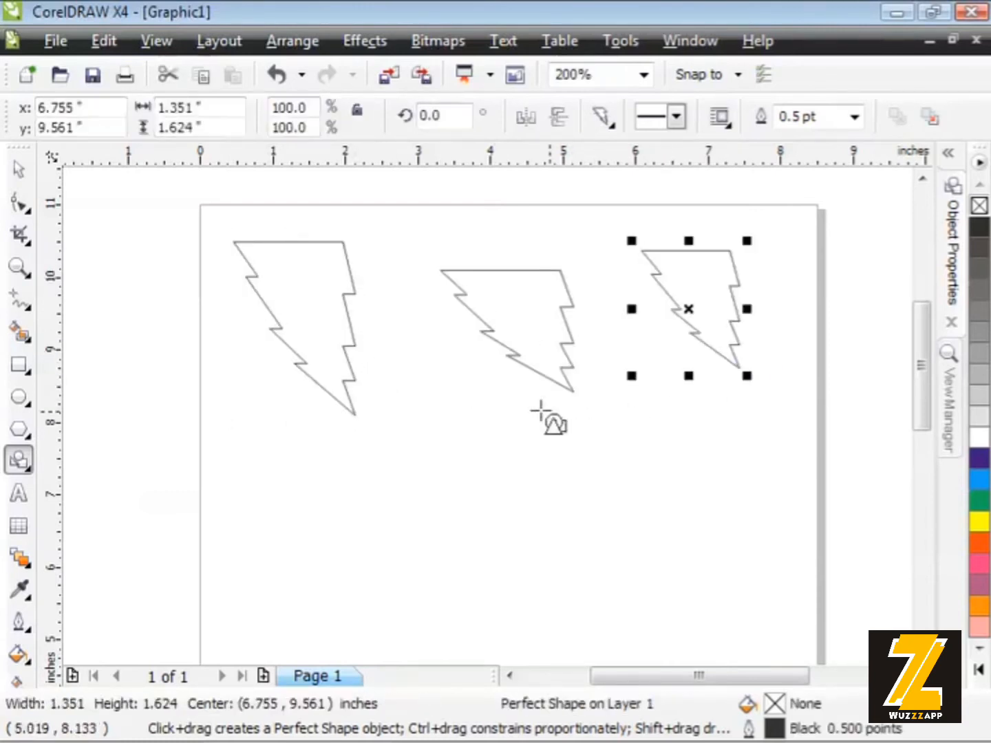
pyautogui.moveTo(411, 368); pyautogui.dragTo(513, 492)
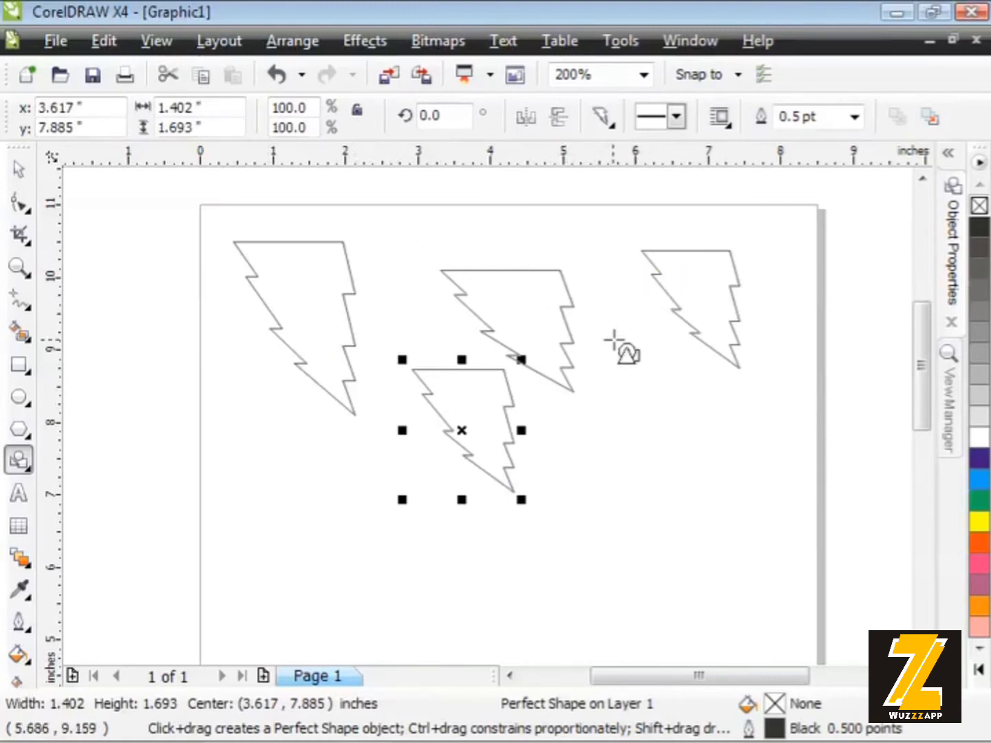
pyautogui.moveTo(614, 339); pyautogui.dragTo(683, 442)
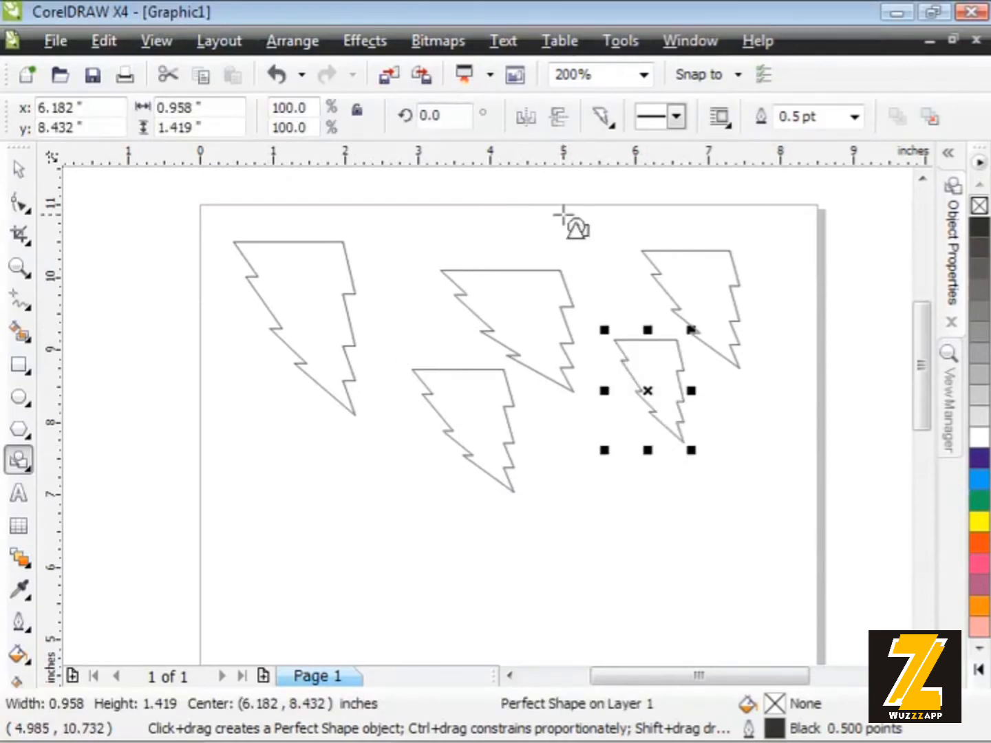
# Step: Draw three right triangles of different sizes in a row beneath the lightning bolts
pyautogui.click(606, 120)
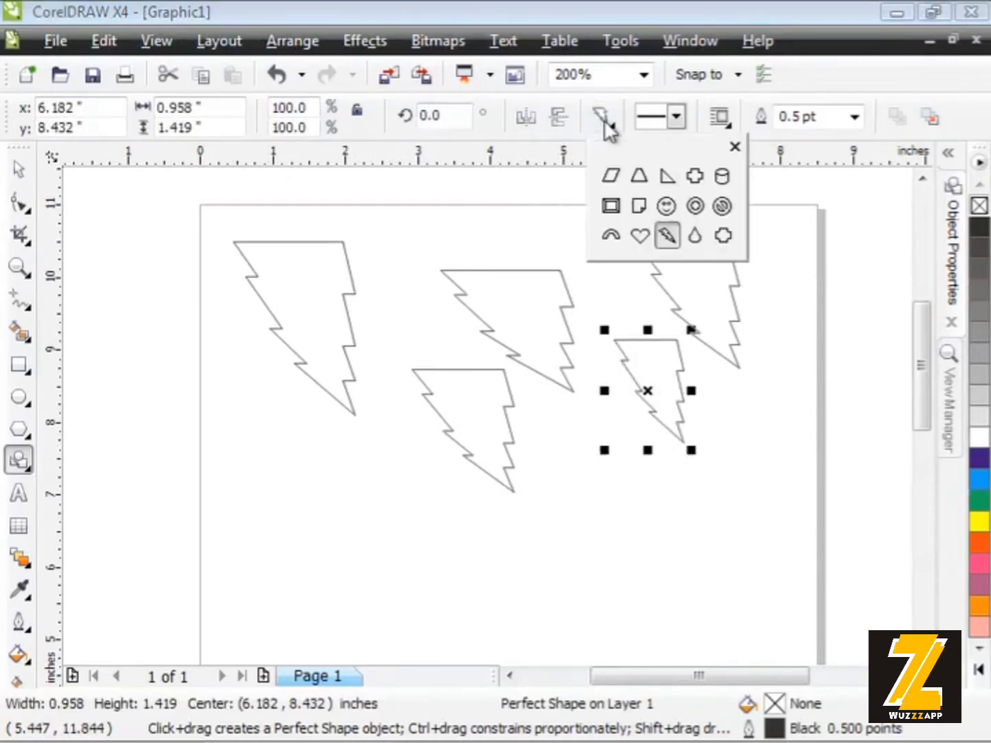
pyautogui.click(666, 177)
pyautogui.moveTo(241, 463); pyautogui.dragTo(342, 563)
pyautogui.moveTo(385, 479); pyautogui.dragTo(453, 558)
pyautogui.moveTo(550, 447); pyautogui.dragTo(641, 517)
# Step: Delete all the lightning bolts and triangles from the page
pyautogui.hotkey('ctrl', 'a')
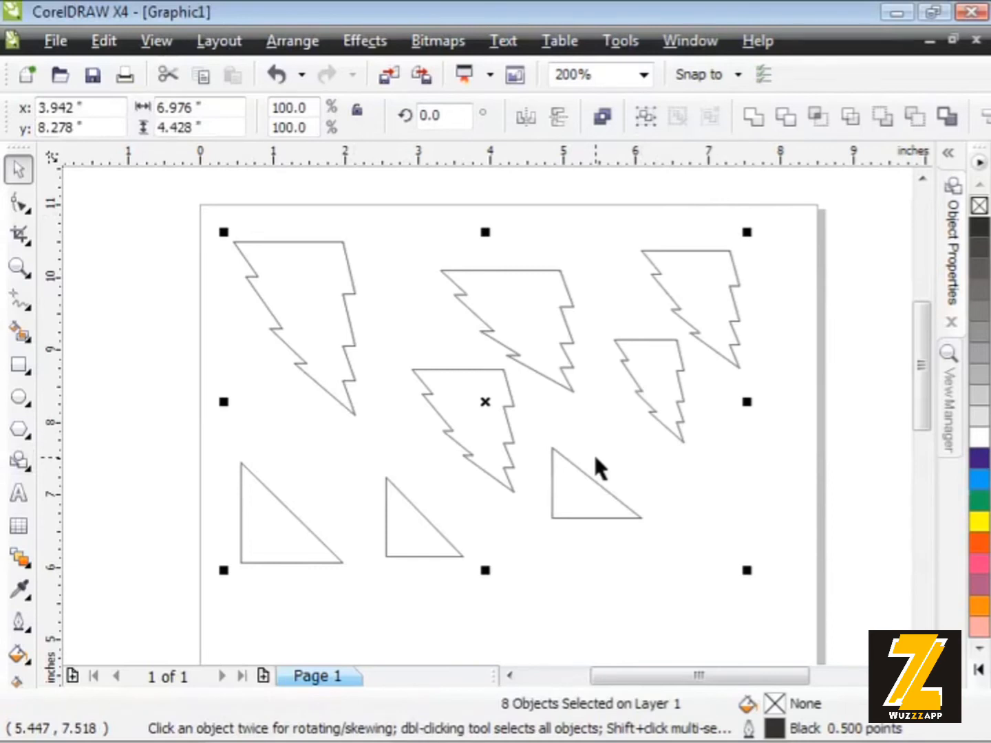
pyautogui.press('Delete')
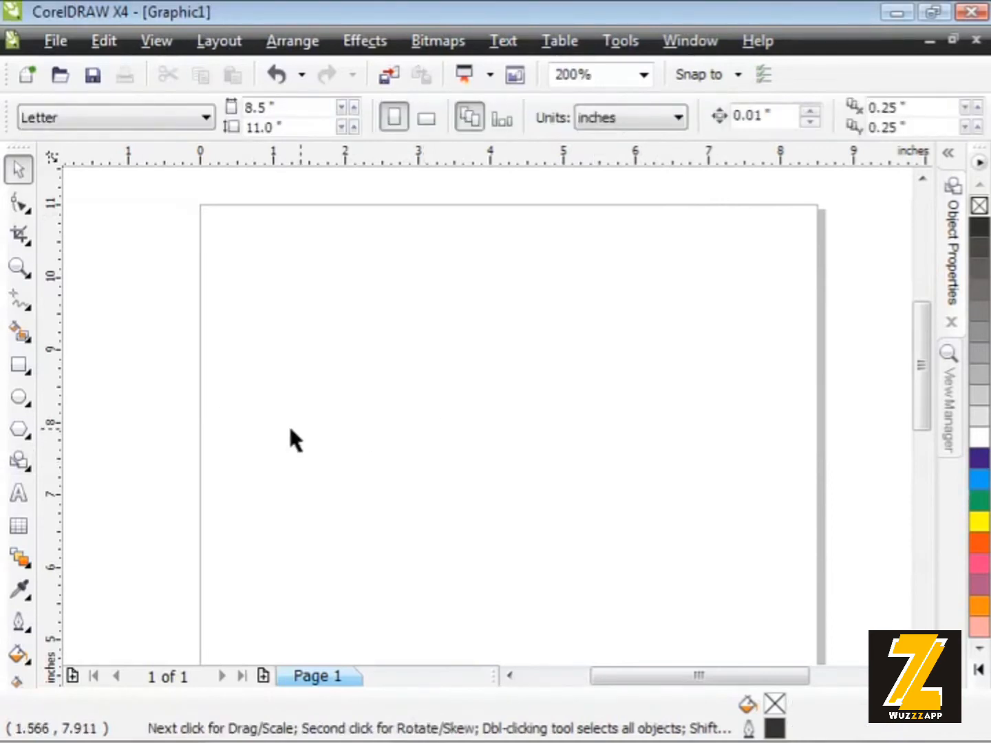
# Step: Draw a cross perfect shape about 2.63 × 2.34 inches on the upper page and narrow its arms with its shape node
pyautogui.click(18, 461)
pyautogui.click(603, 119)
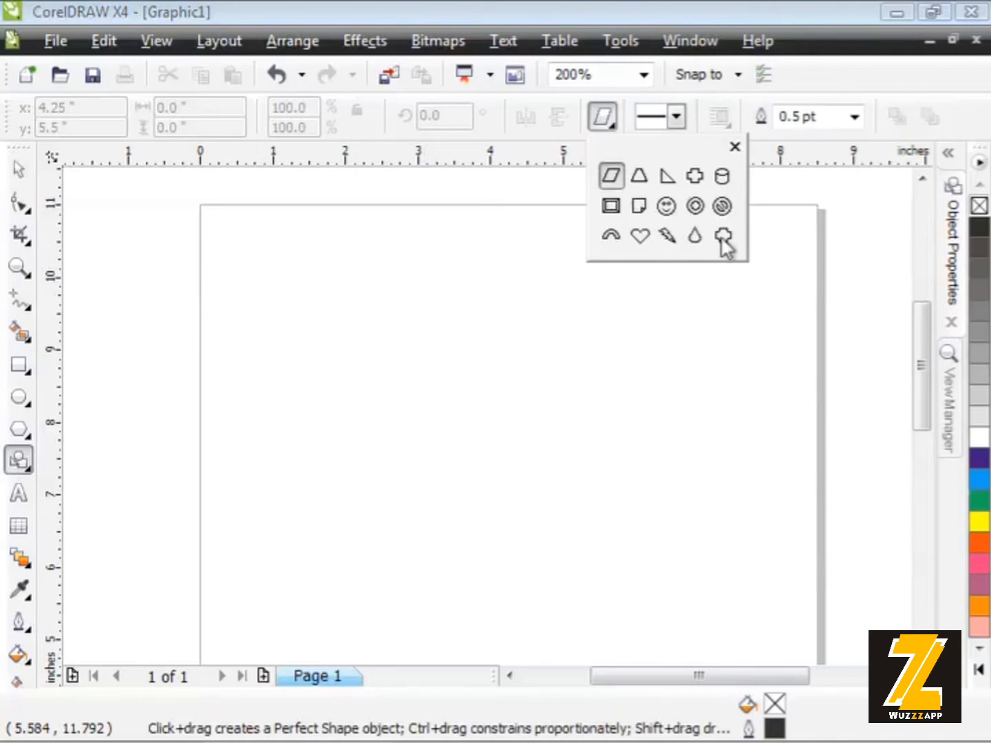
pyautogui.click(695, 176)
pyautogui.moveTo(275, 242); pyautogui.dragTo(466, 412)
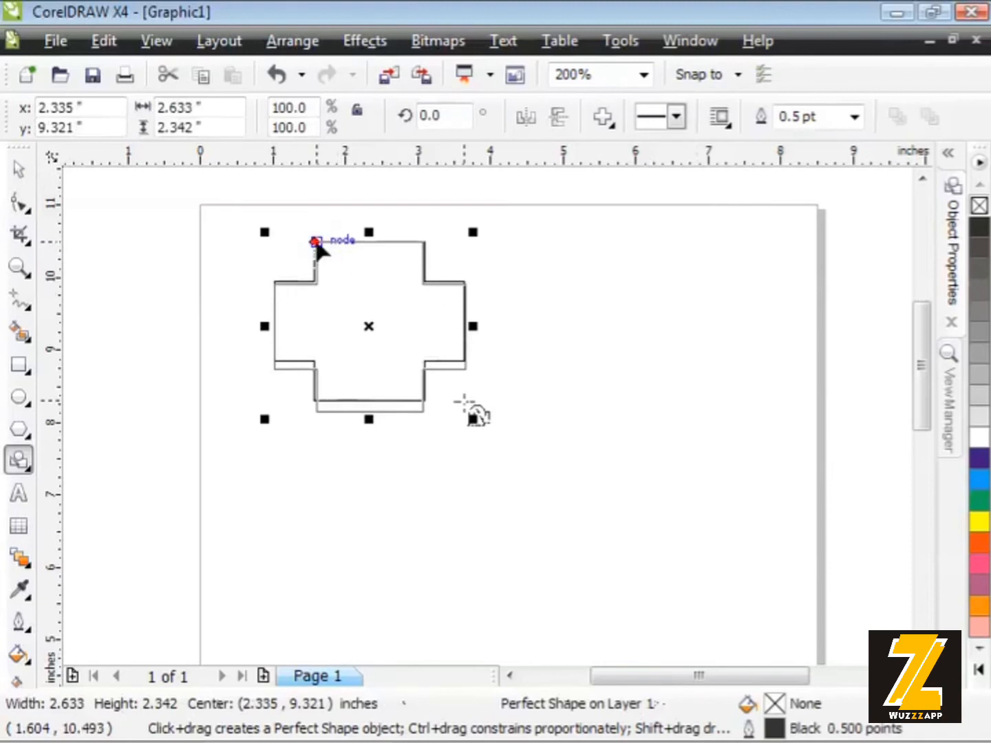
pyautogui.moveTo(317, 242)
pyautogui.mouseDown()
pyautogui.moveTo(340, 241)
pyautogui.moveTo(331, 242)
pyautogui.mouseUp()
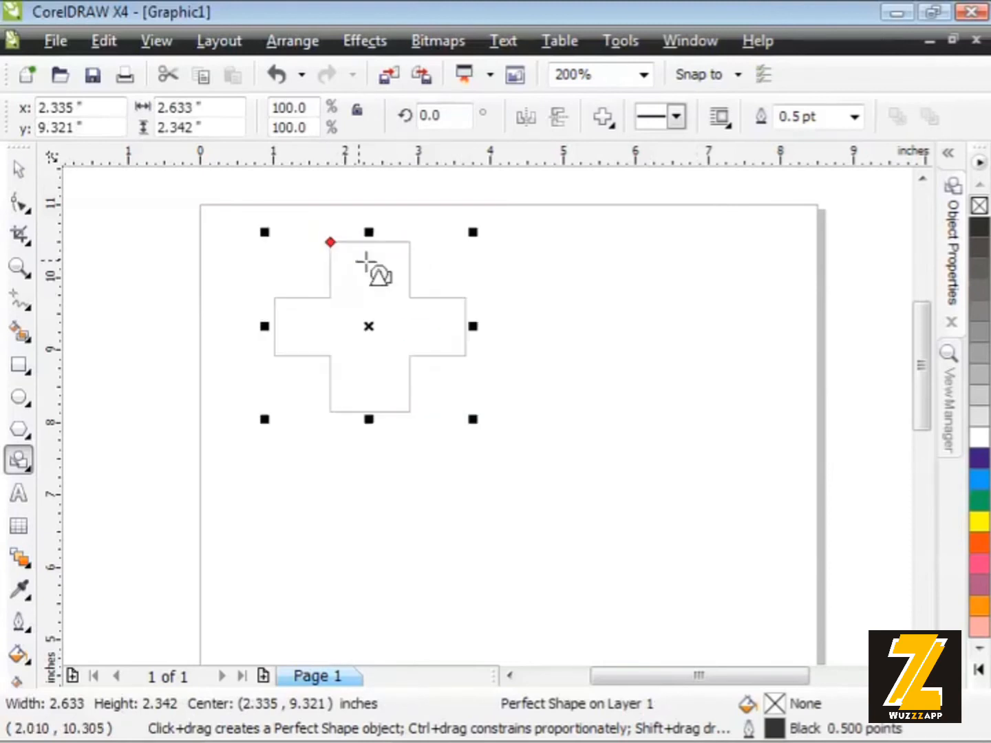
# Step: Draw two smaller crosses beside the first, about 1.64 × 1.98 and 0.91 × 1.3 inches, and narrow the arms of the larger one
pyautogui.moveTo(545, 257); pyautogui.dragTo(664, 405)
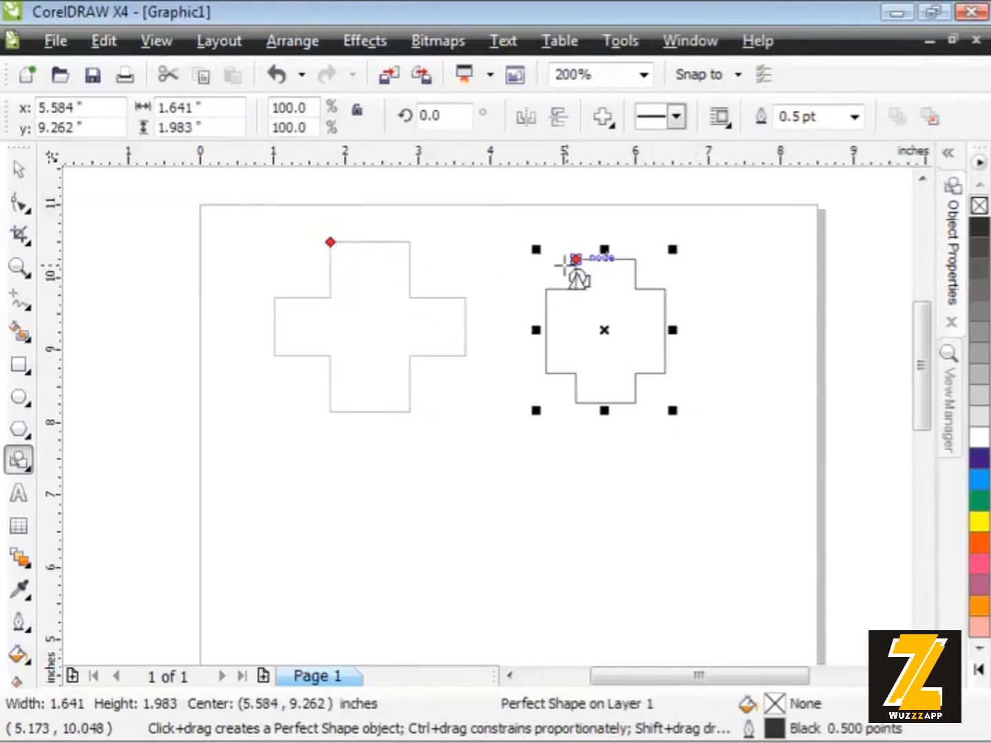
pyautogui.moveTo(576, 262); pyautogui.dragTo(589, 265)
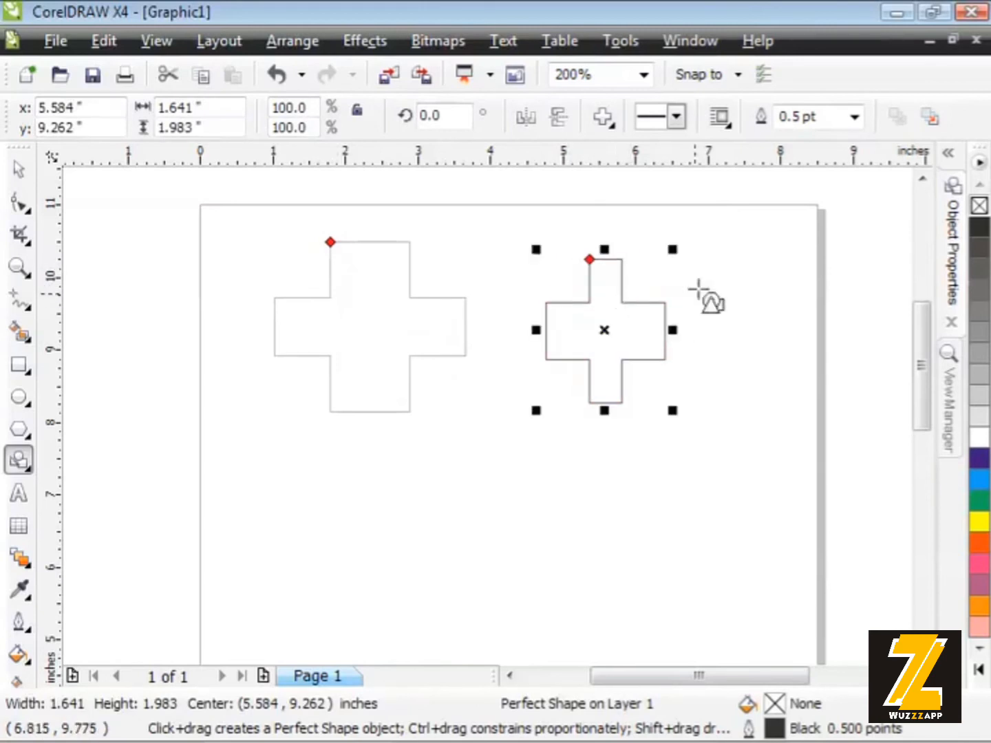
pyautogui.moveTo(709, 255); pyautogui.dragTo(776, 352)
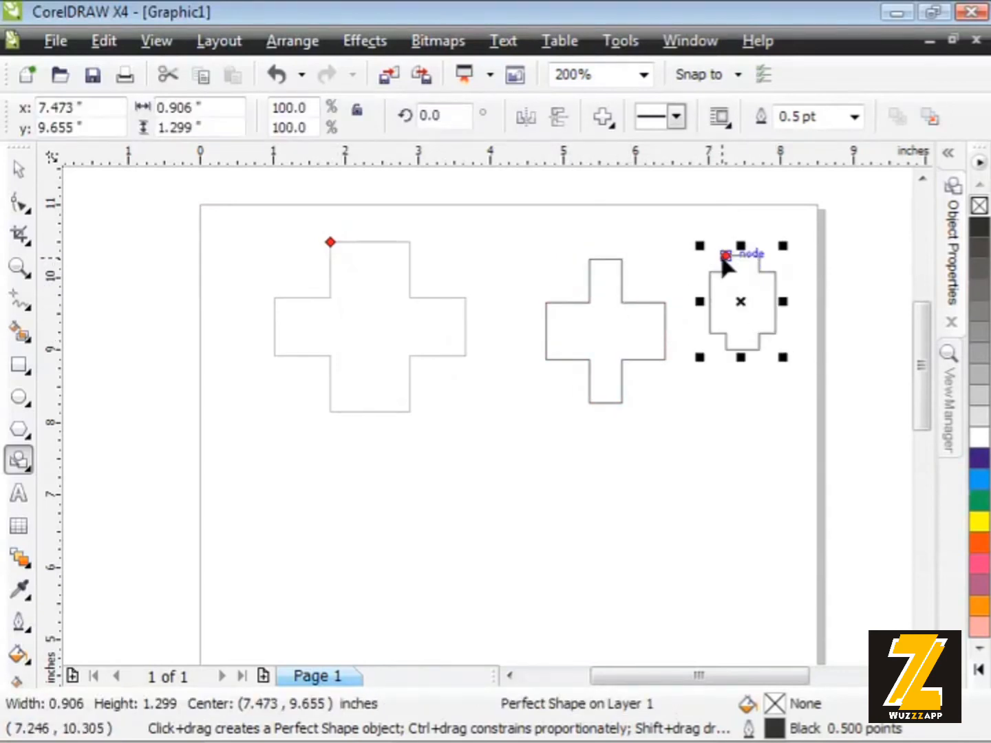
pyautogui.moveTo(726, 256); pyautogui.dragTo(734, 272)
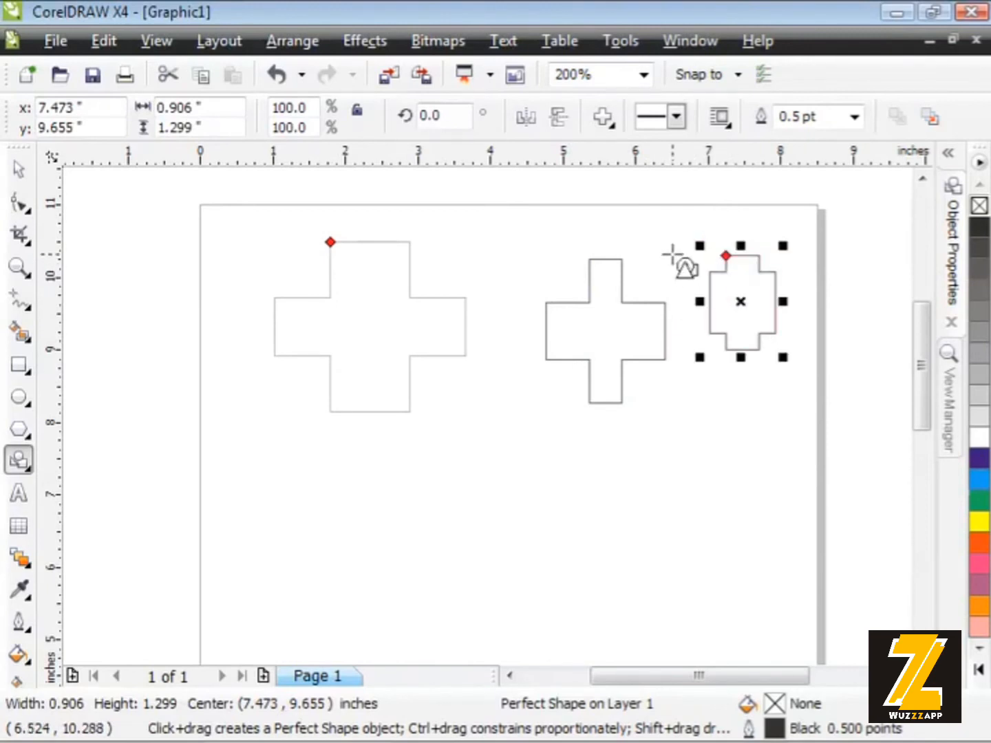